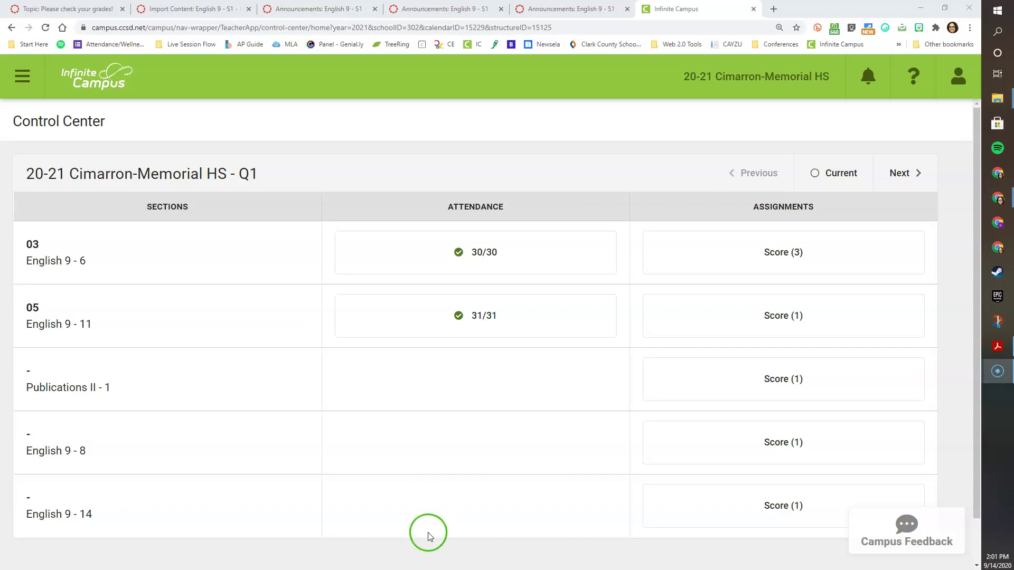
Step: Go to Grade Book > Settings > Categories to list the English 9 section's categories
click(23, 86)
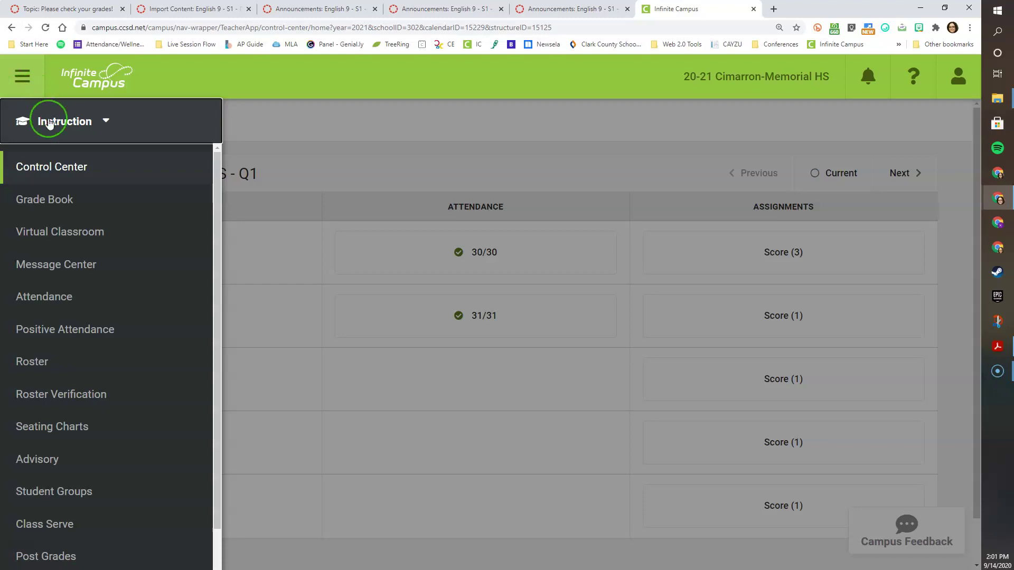
click(53, 207)
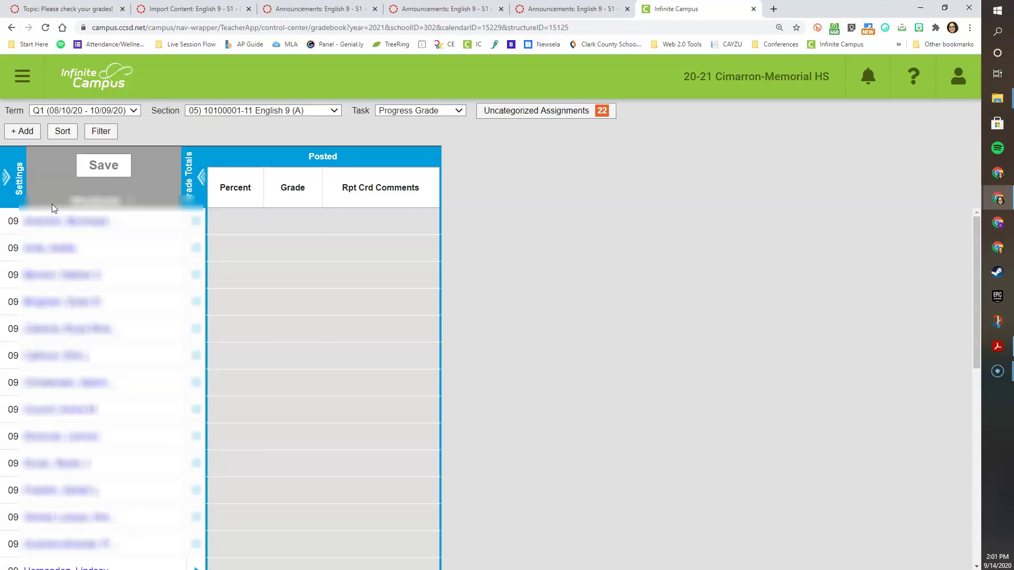
click(21, 195)
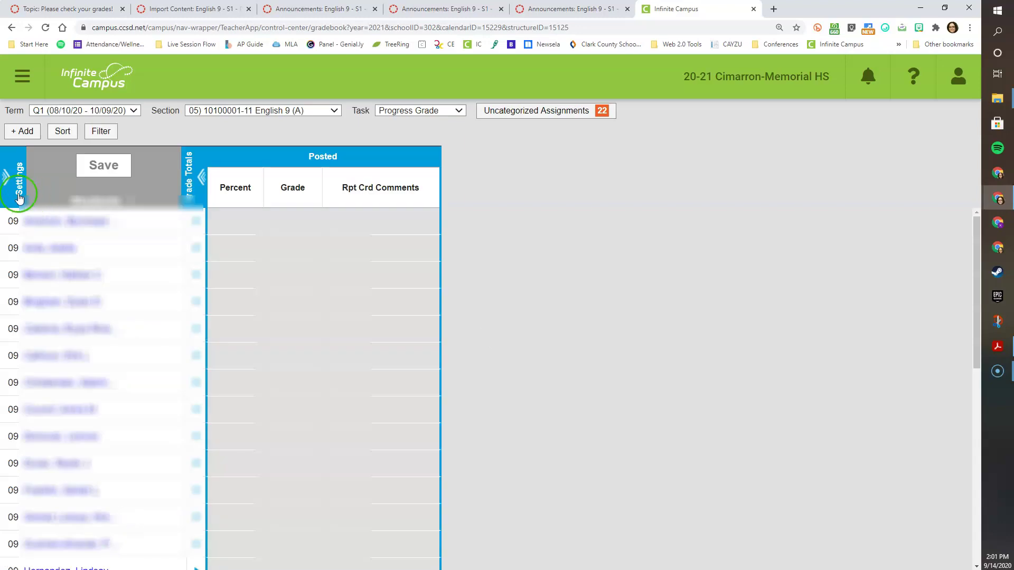
click(29, 222)
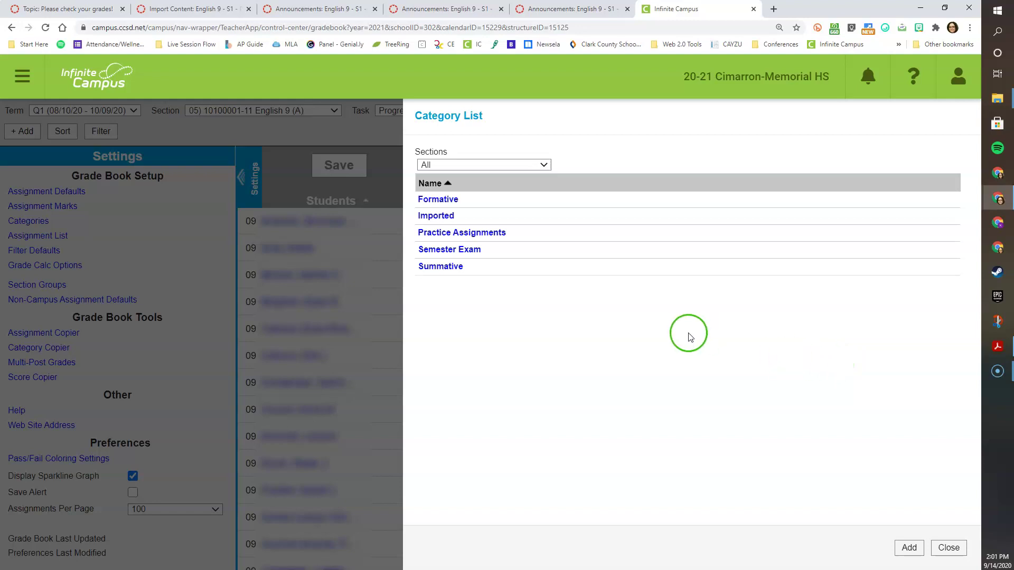
click(527, 167)
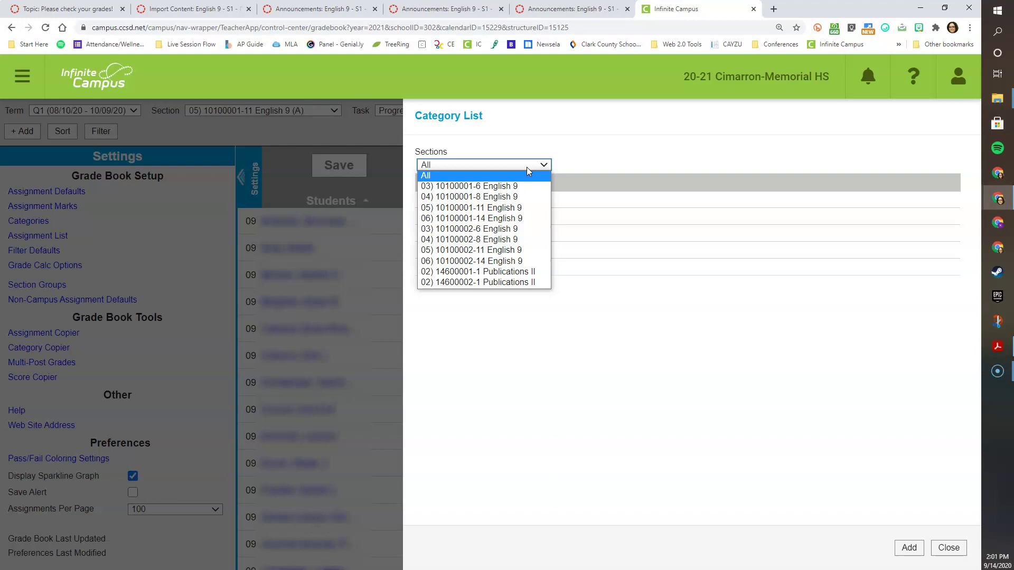
click(527, 167)
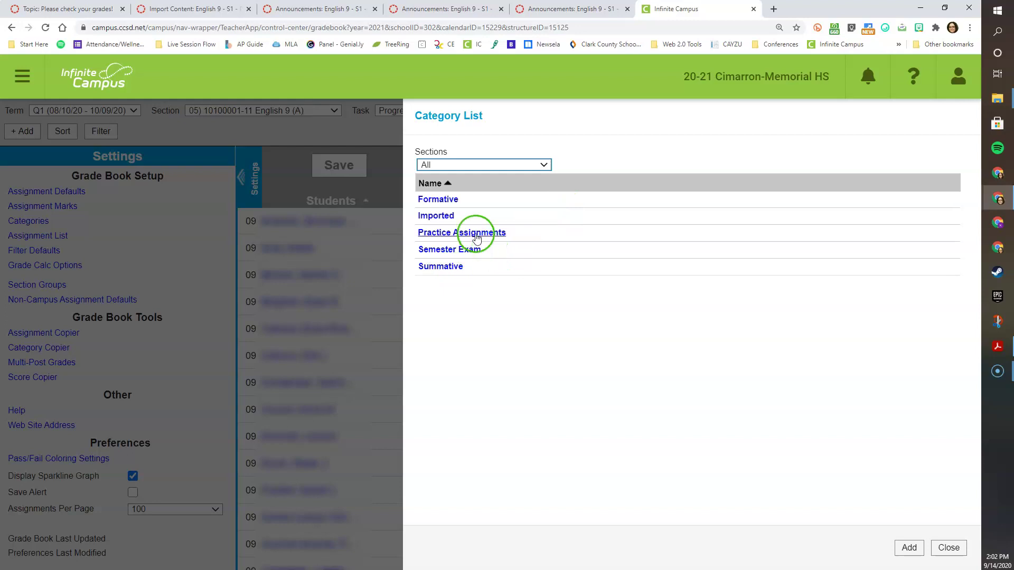
Step: Apply a weight of 30 to the Formative category across all sections and save it
click(447, 204)
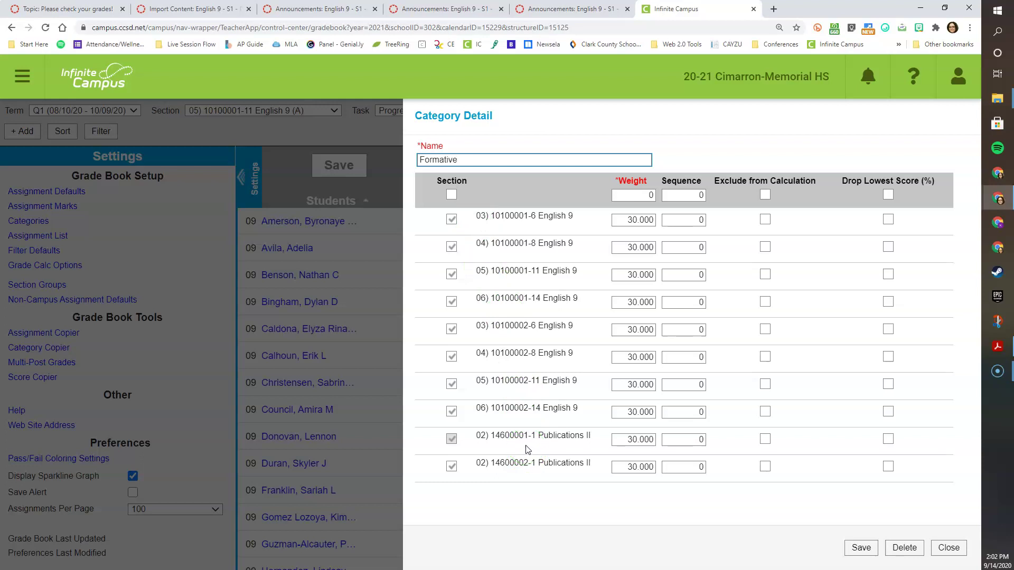
click(452, 195)
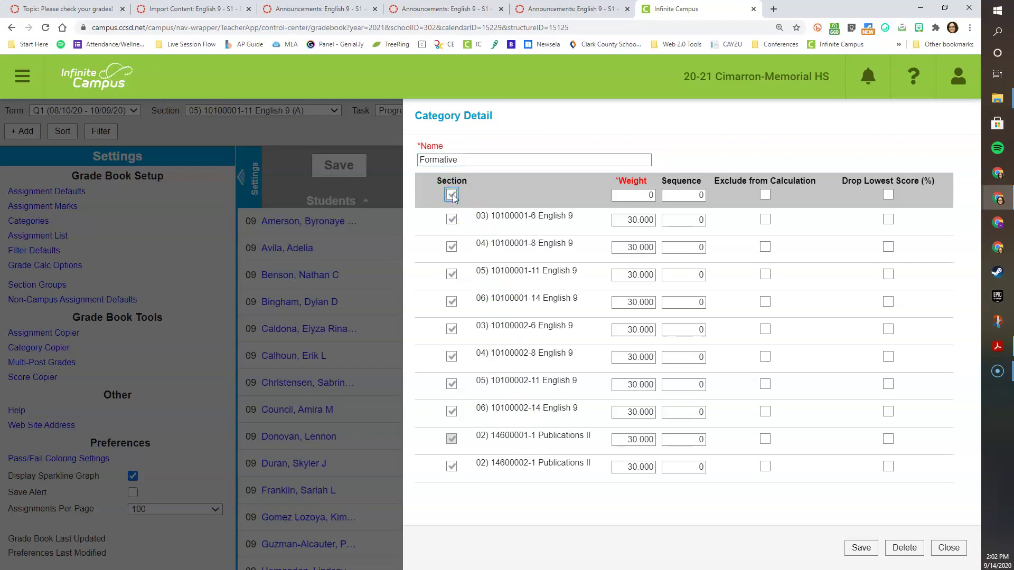
click(741, 188)
click(645, 195)
text(3)
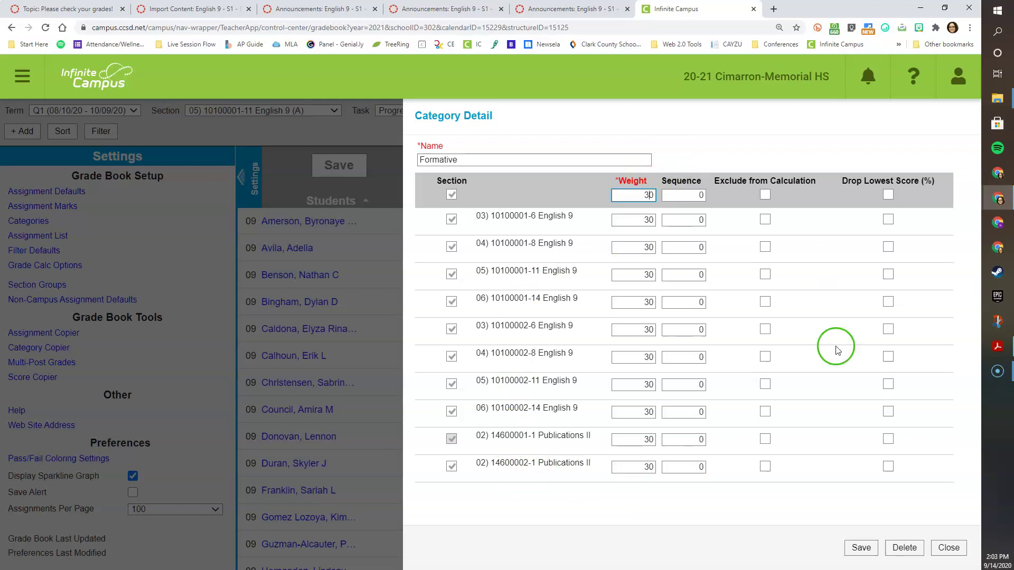
click(859, 549)
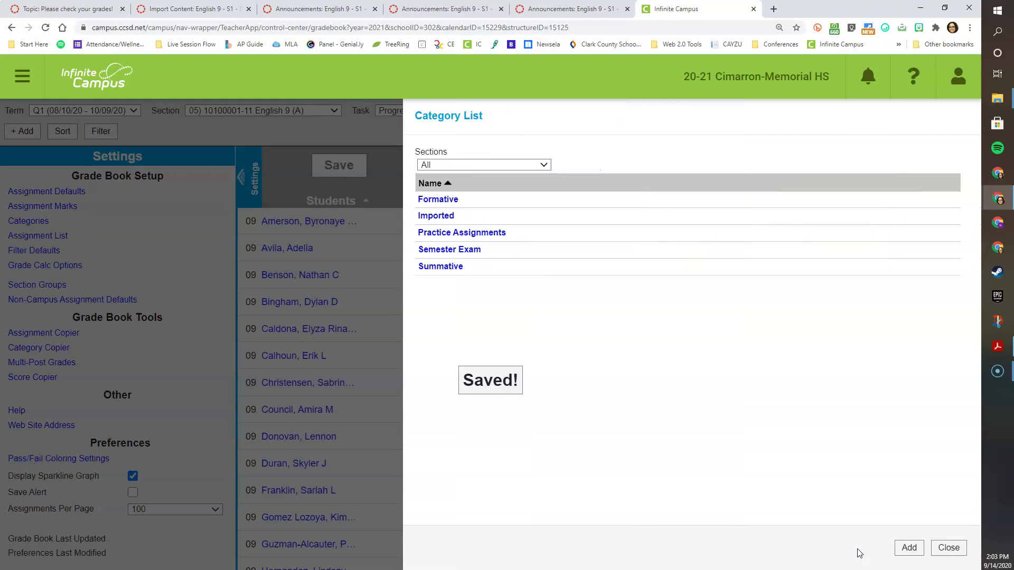
click(833, 525)
Step: Open the Imported category from the Category List to view its sections and weights
click(659, 374)
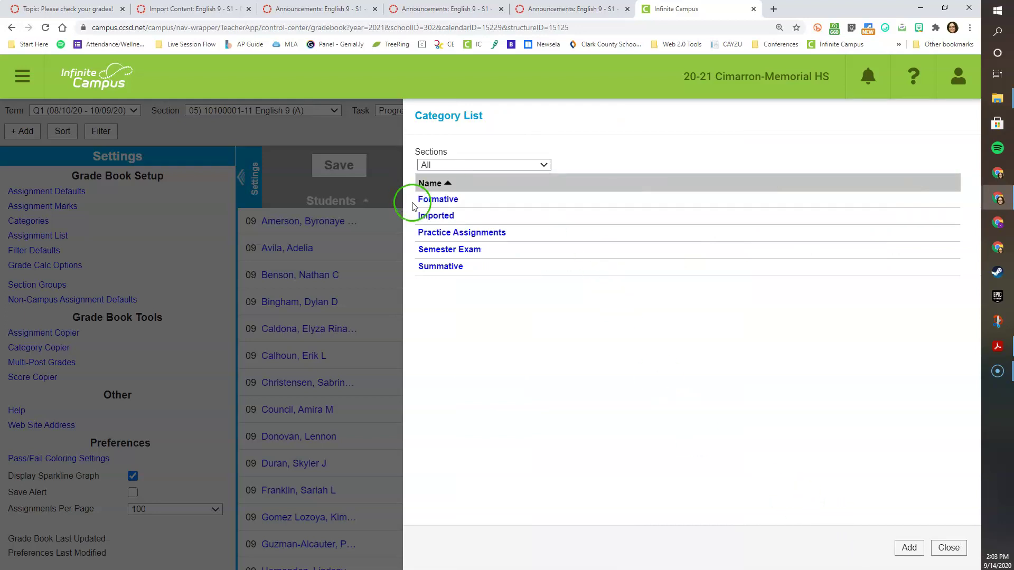
click(415, 219)
click(436, 218)
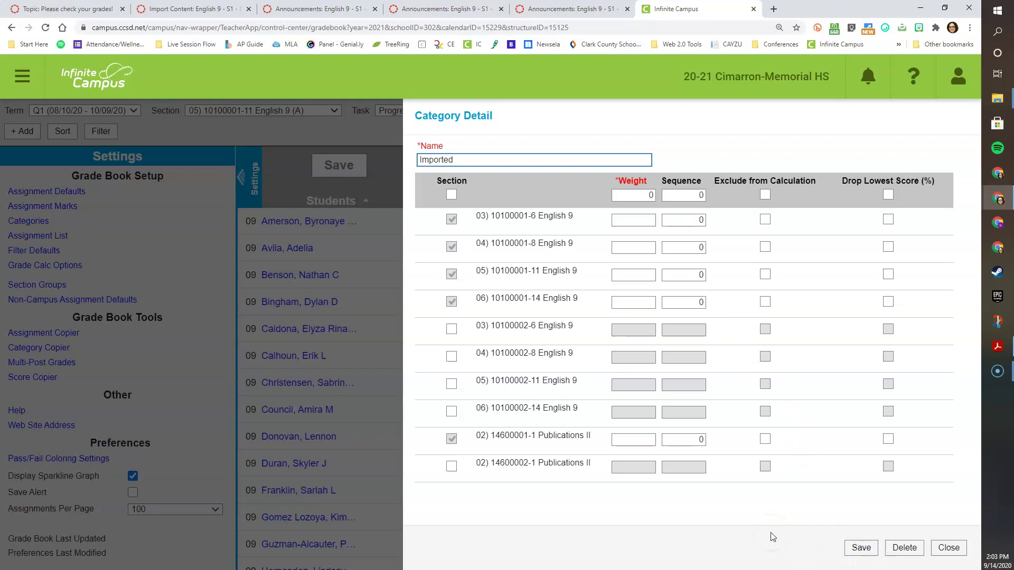
Step: Select all sections and try deleting Imported, dismissing the Cannot Delete message
click(451, 195)
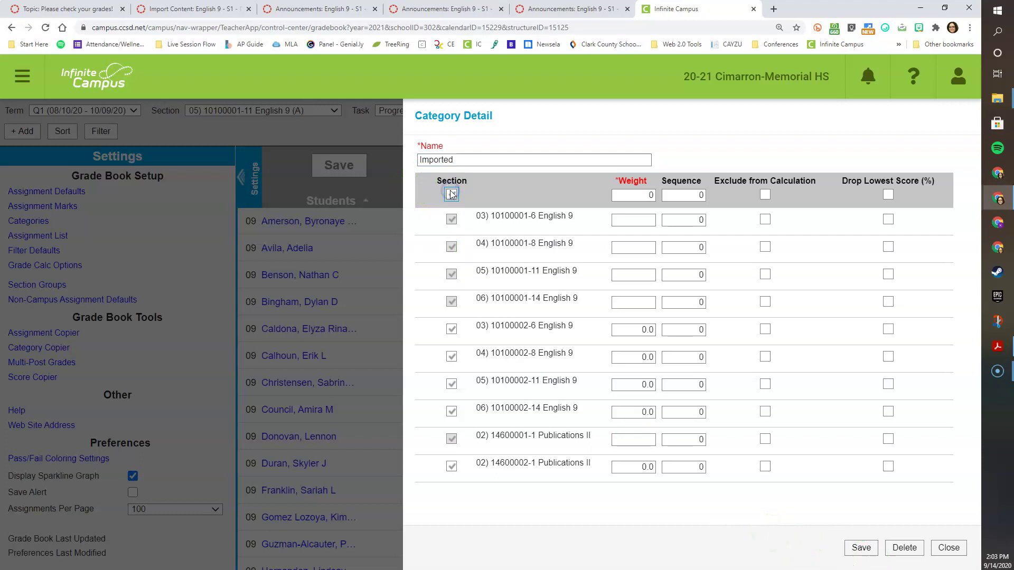
click(904, 548)
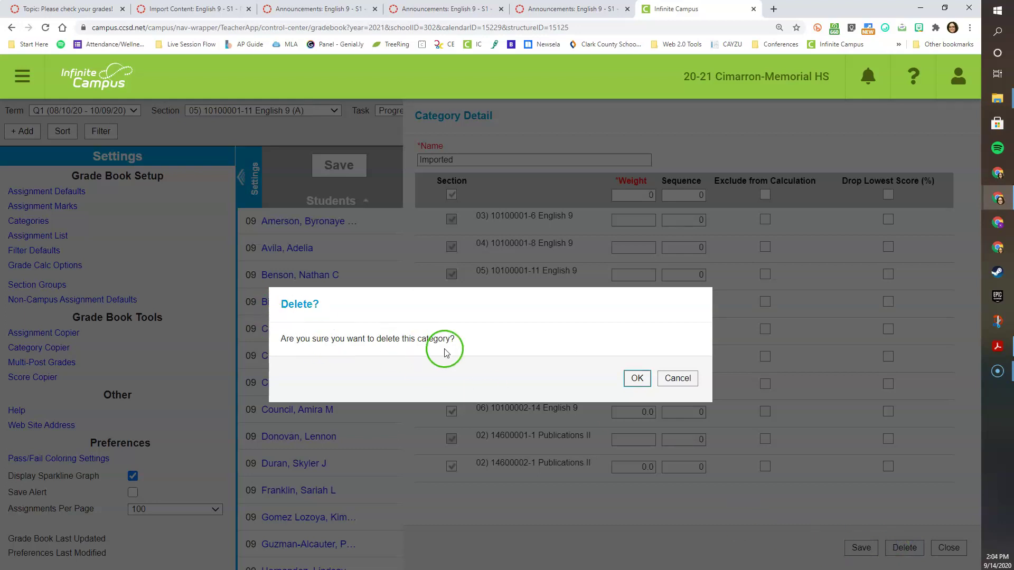
click(636, 380)
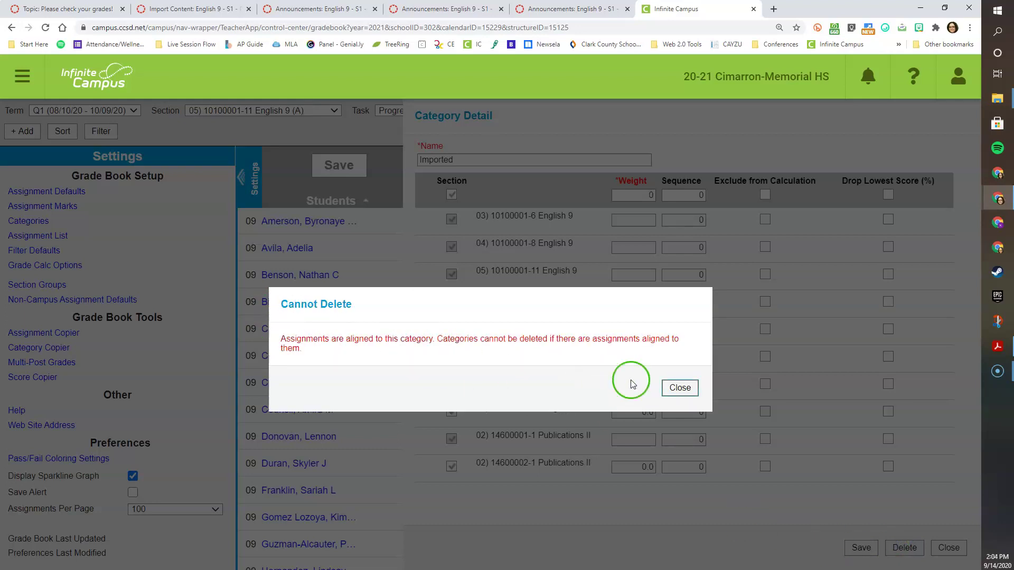
click(679, 390)
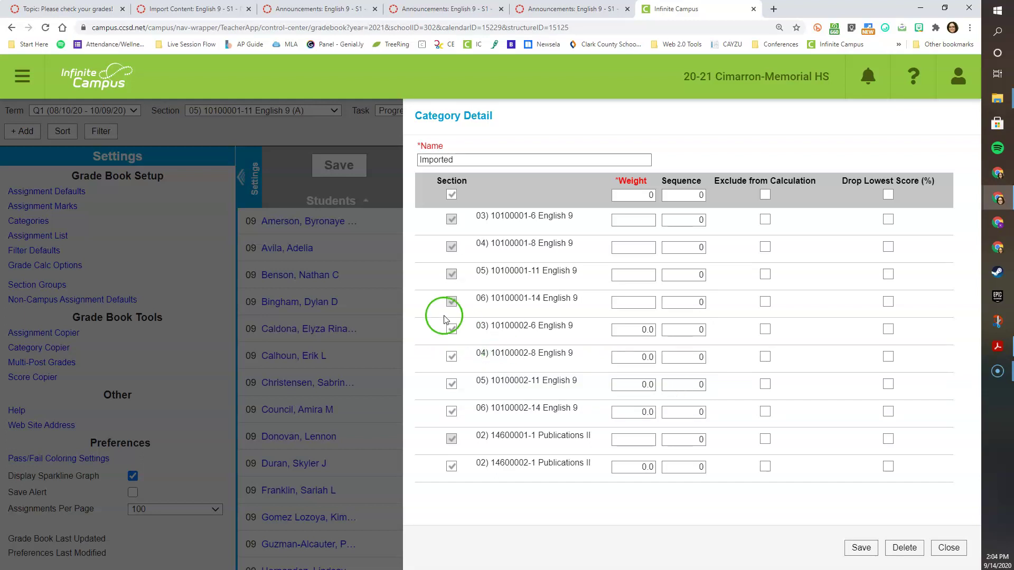
Step: Restore the original section selection and close Imported's details without saving
click(451, 195)
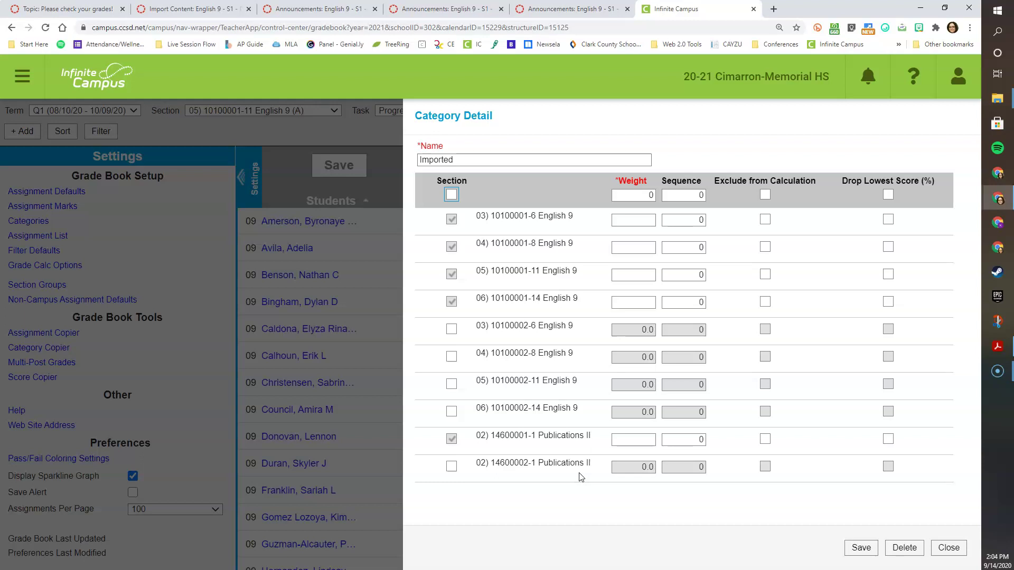
click(948, 549)
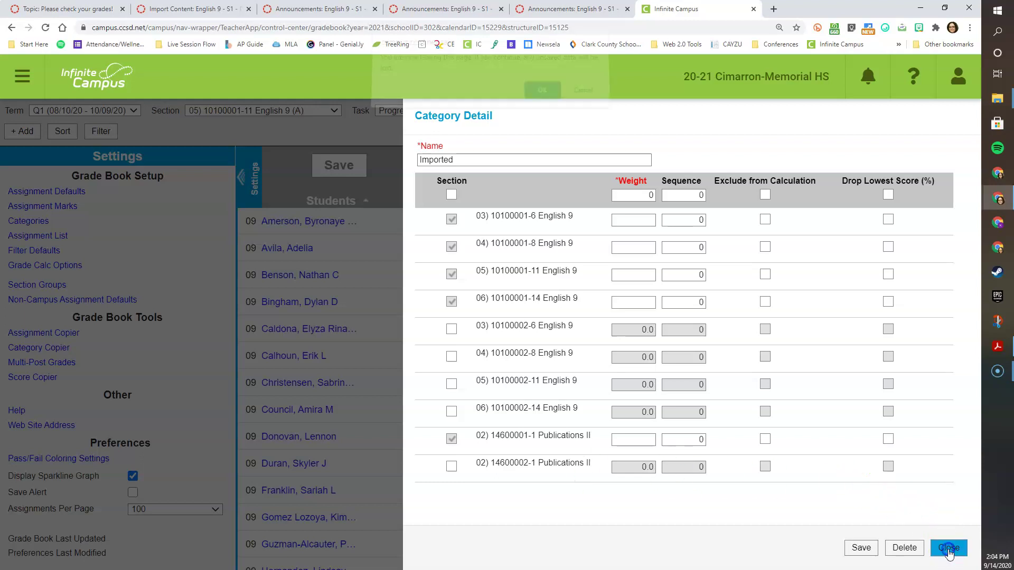
click(585, 96)
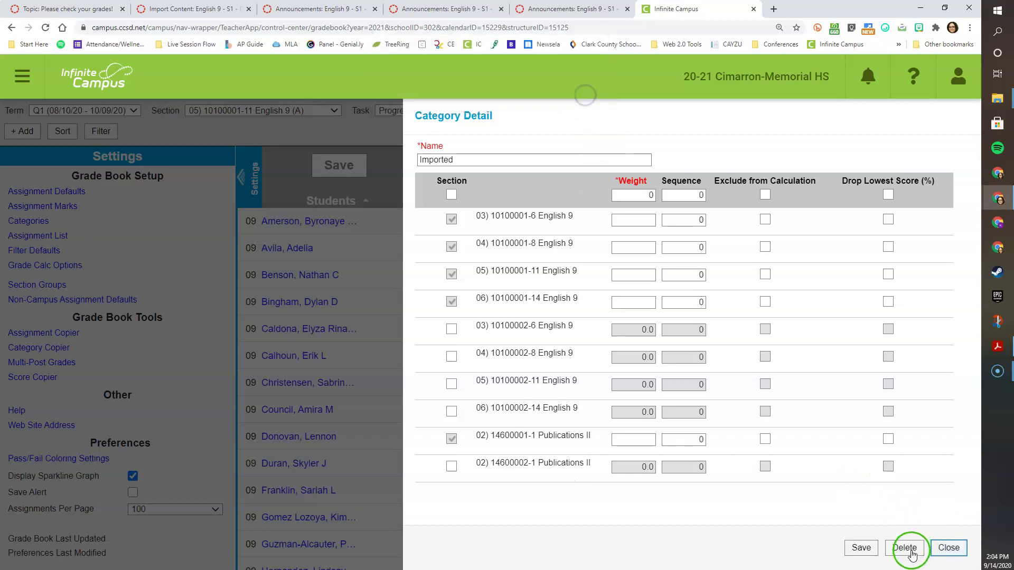
click(868, 555)
click(949, 551)
click(539, 97)
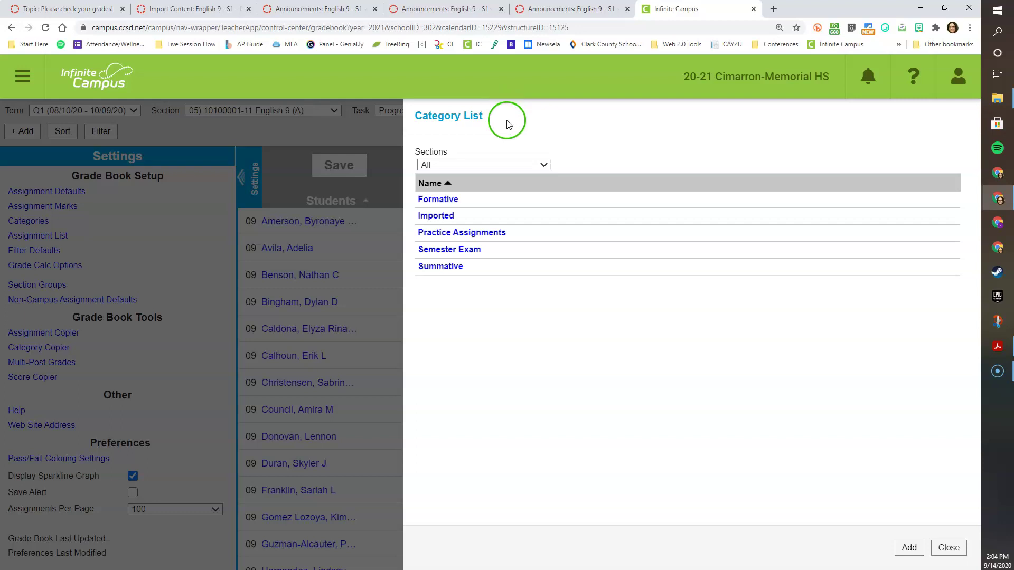
Step: Include all sections in Practice Assignments at weight 0 and save the category
click(496, 236)
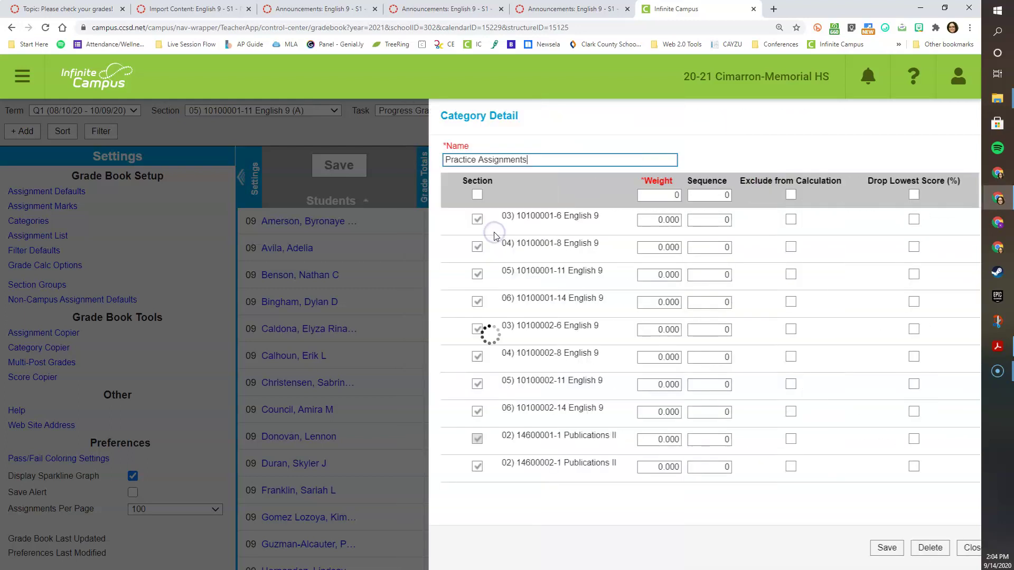
click(451, 195)
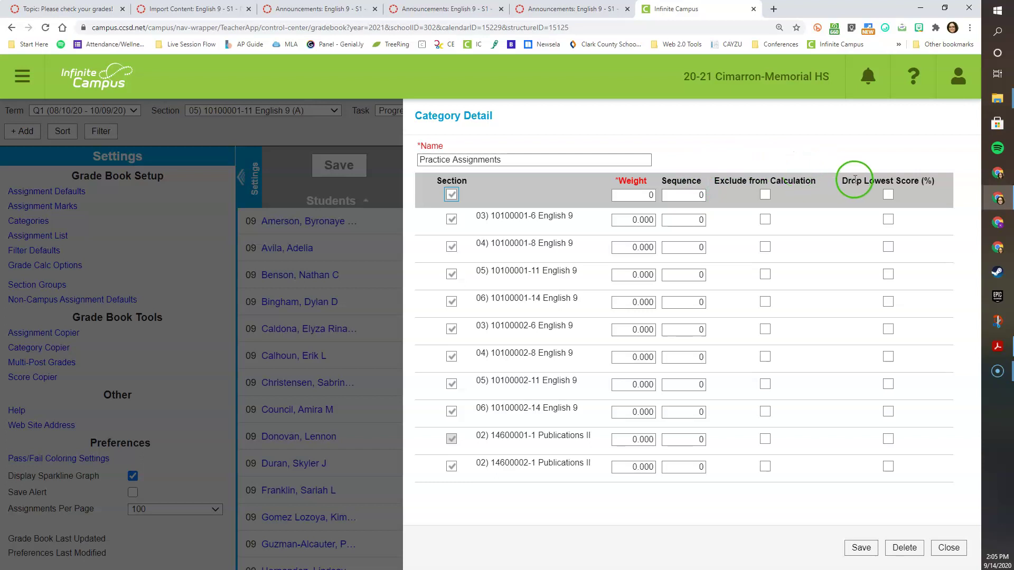
click(862, 549)
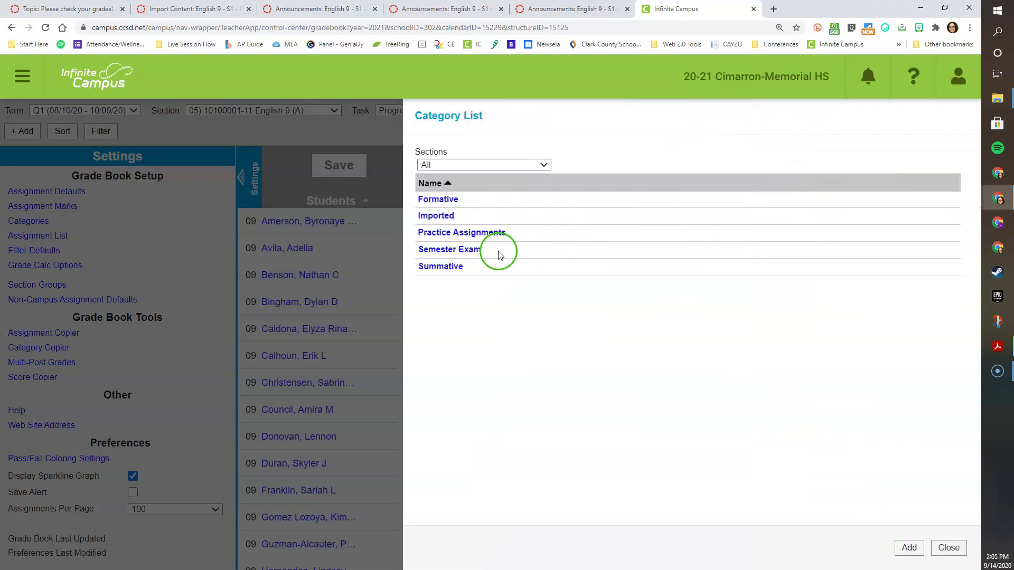
click(475, 254)
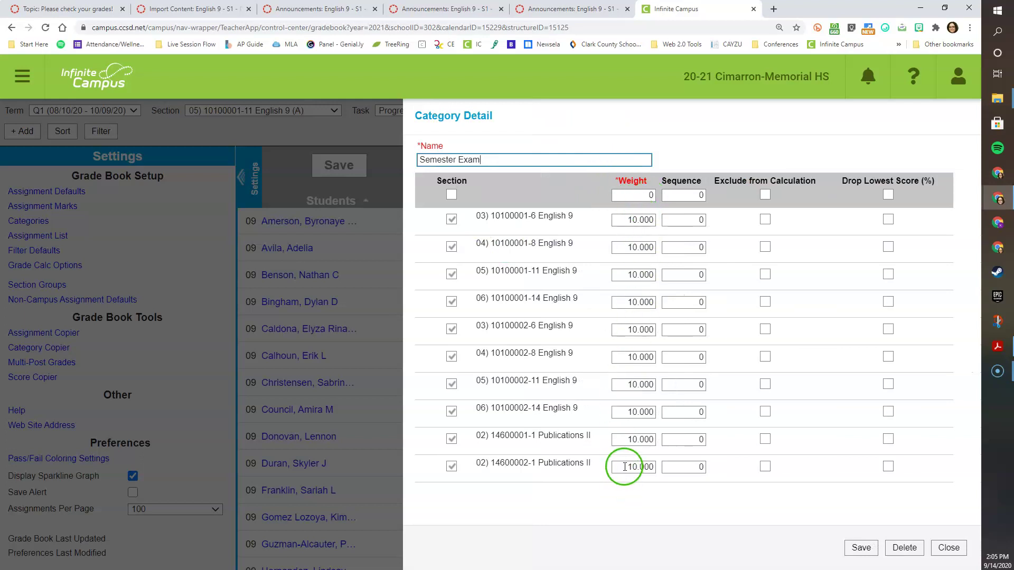
click(949, 549)
click(442, 266)
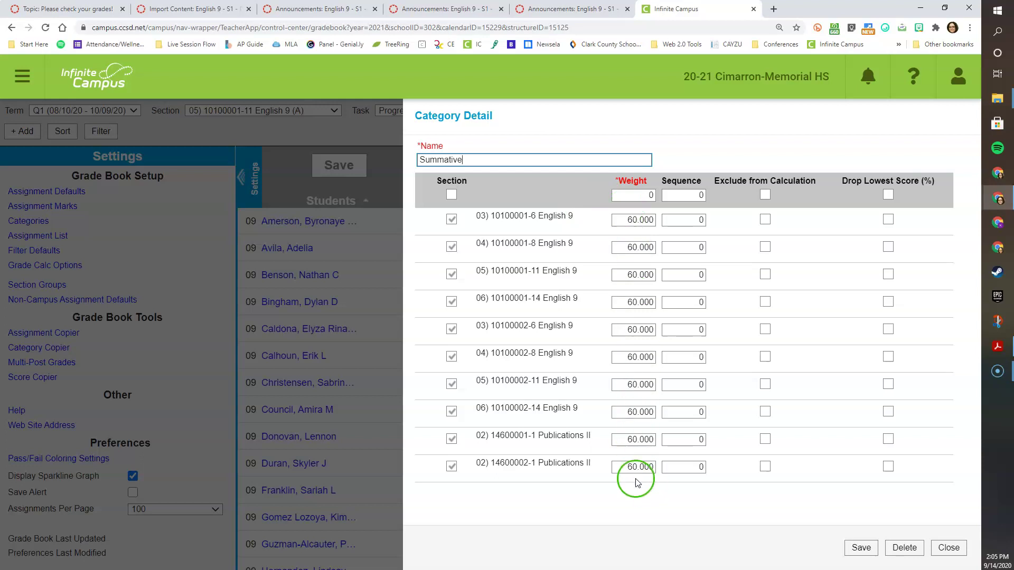
click(948, 547)
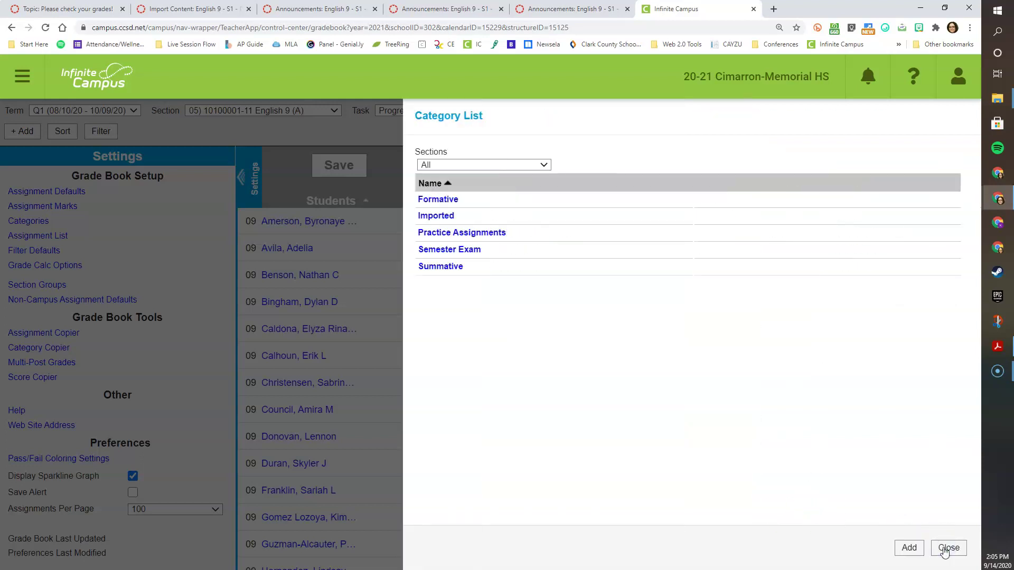